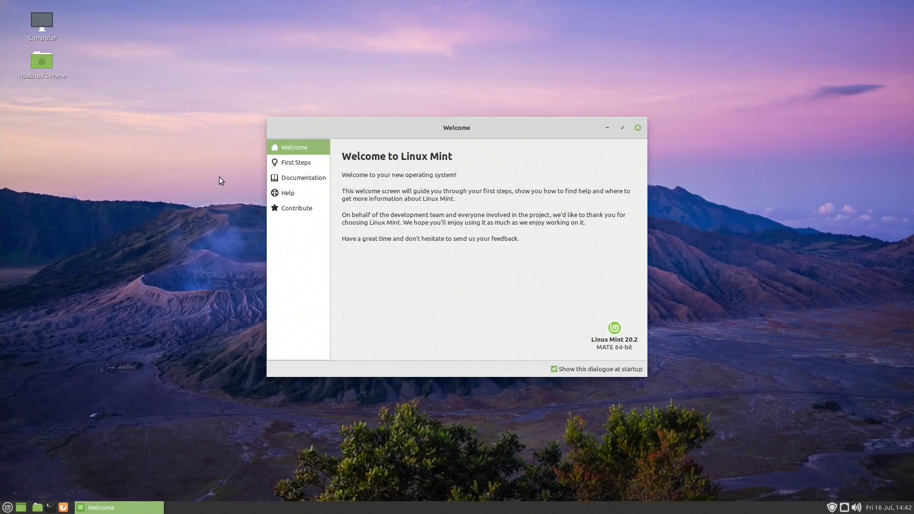
# - Browse the Welcome window's First Steps, Documentation, Help and Contribute pages
pyautogui.click(281, 162)
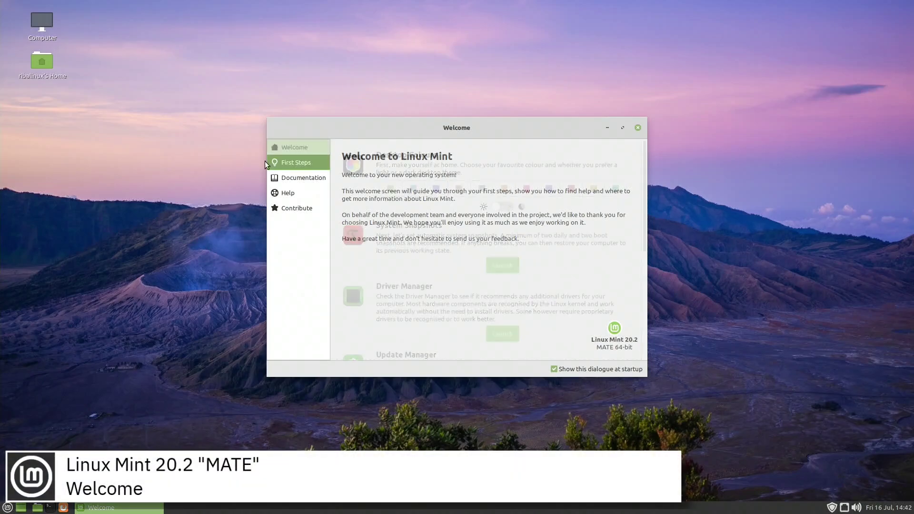
pyautogui.click(288, 177)
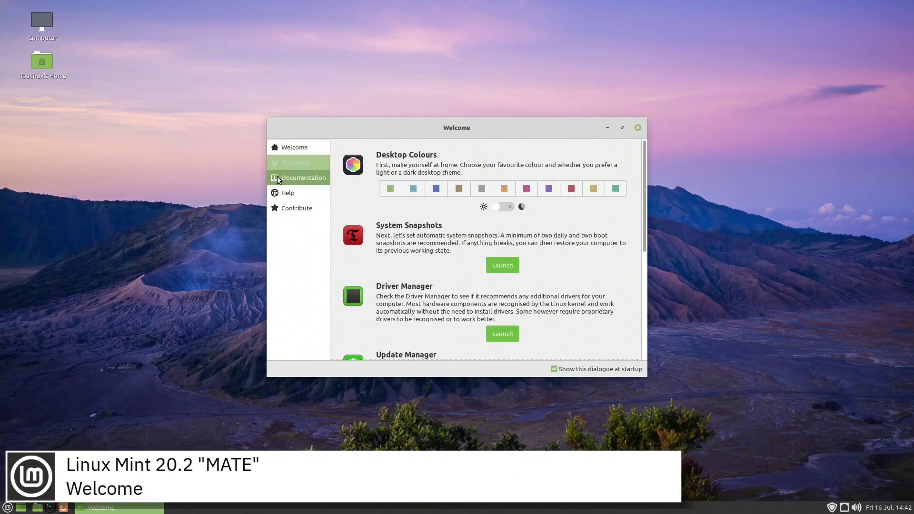
pyautogui.press('Down')
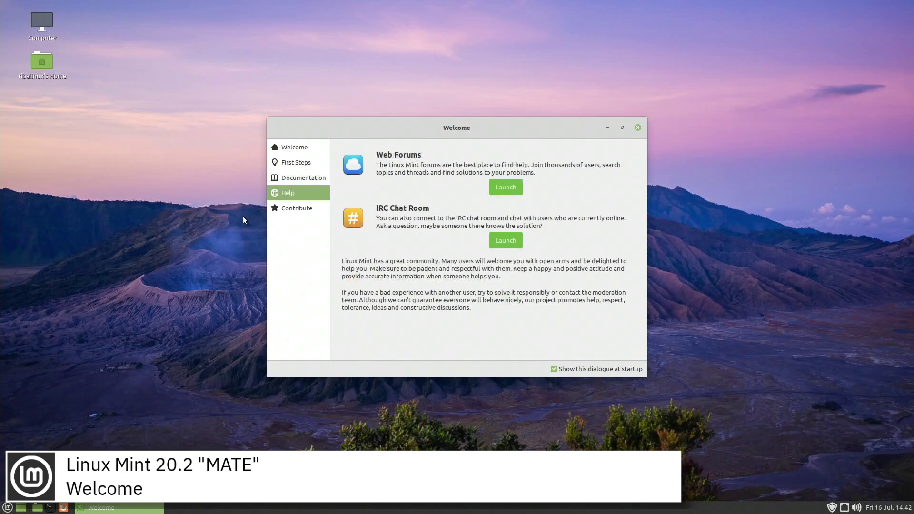
pyautogui.click(270, 209)
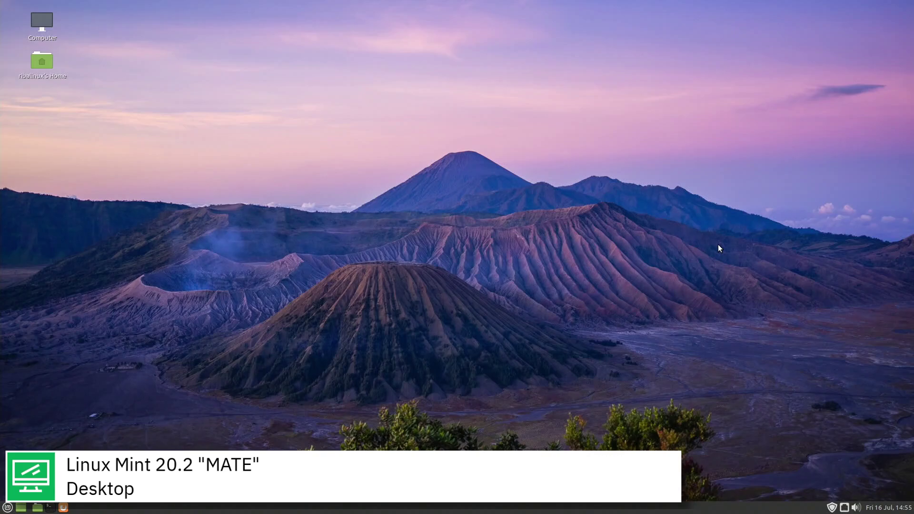
pyautogui.click(883, 509)
pyautogui.click(757, 406)
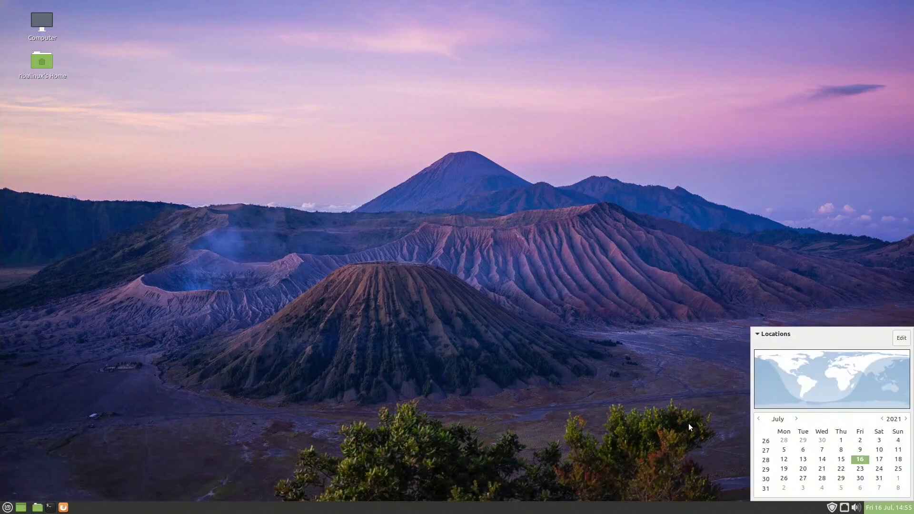
pyautogui.click(896, 510)
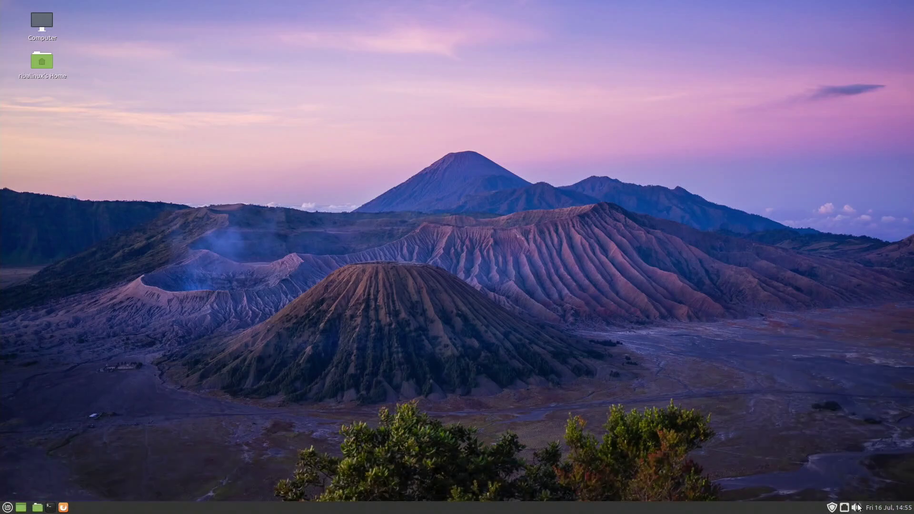
pyautogui.click(857, 507)
pyautogui.click(864, 442)
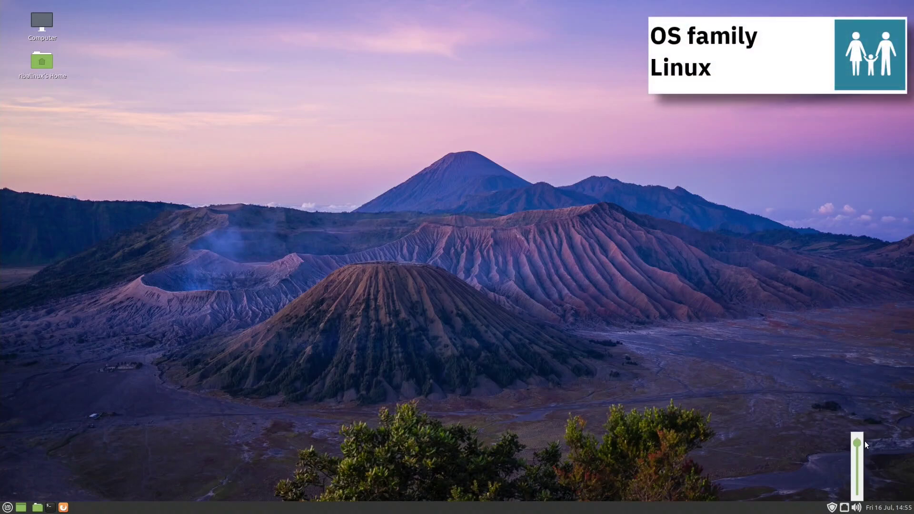
pyautogui.click(867, 449)
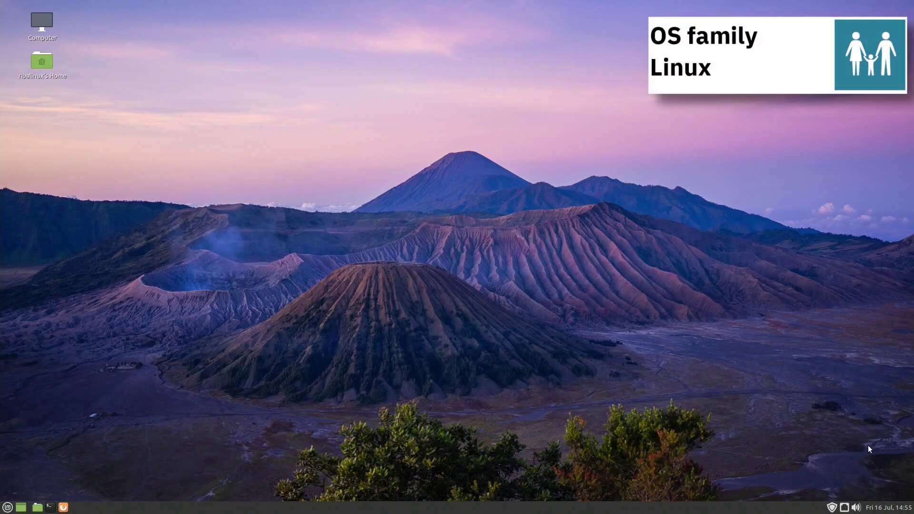
pyautogui.click(845, 508)
pyautogui.click(775, 360)
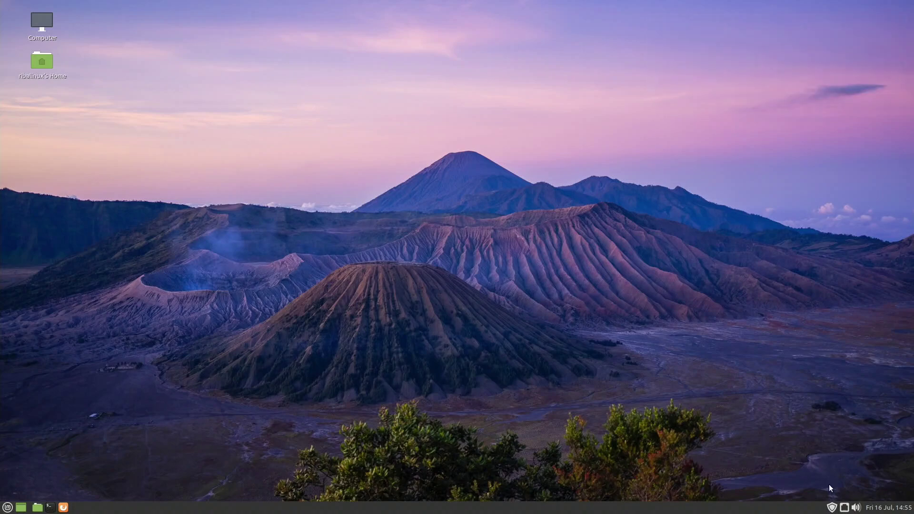
pyautogui.click(832, 507)
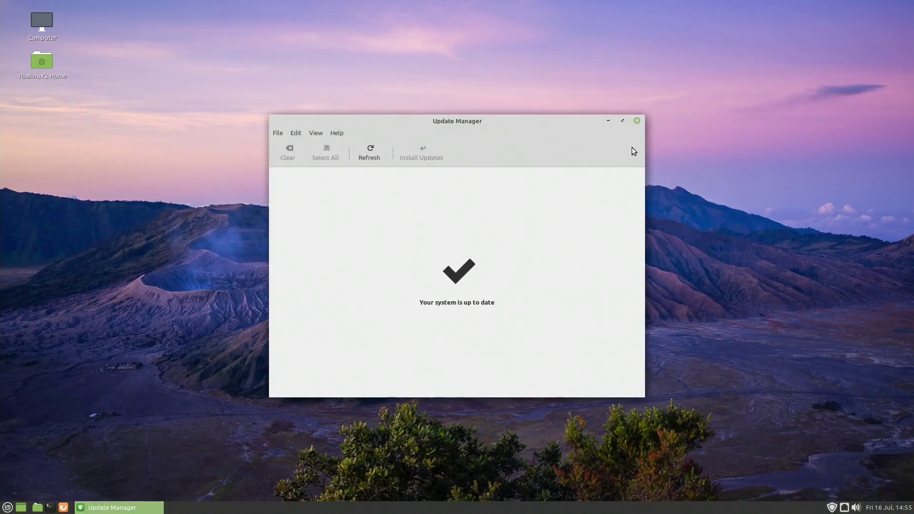
pyautogui.click(637, 122)
pyautogui.rightClick(158, 66)
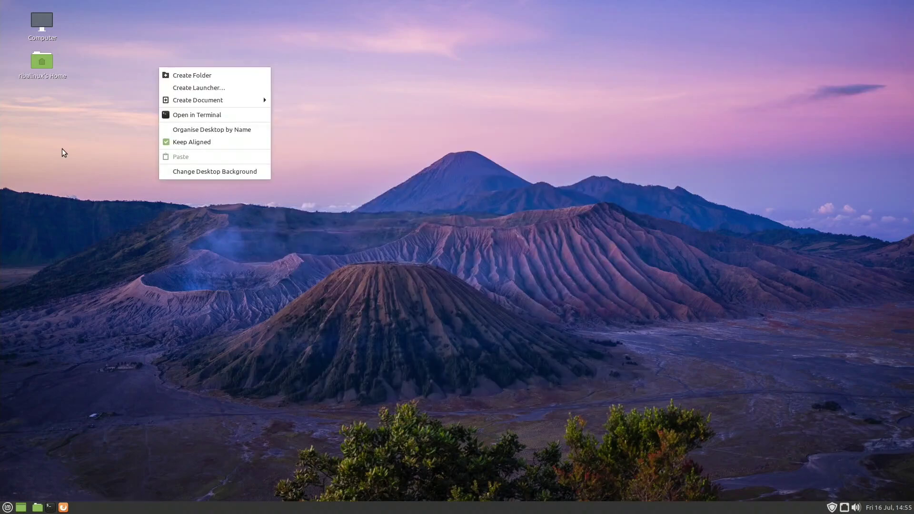
pyautogui.click(62, 153)
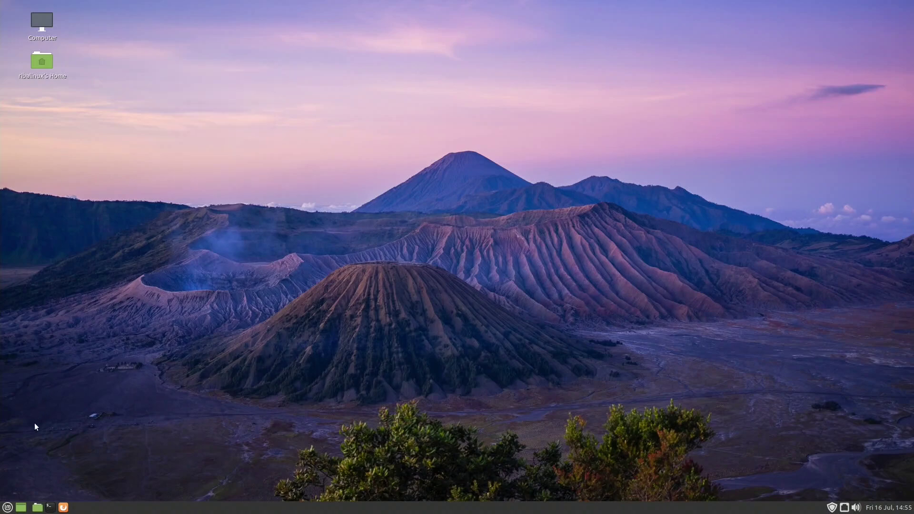
pyautogui.click(7, 508)
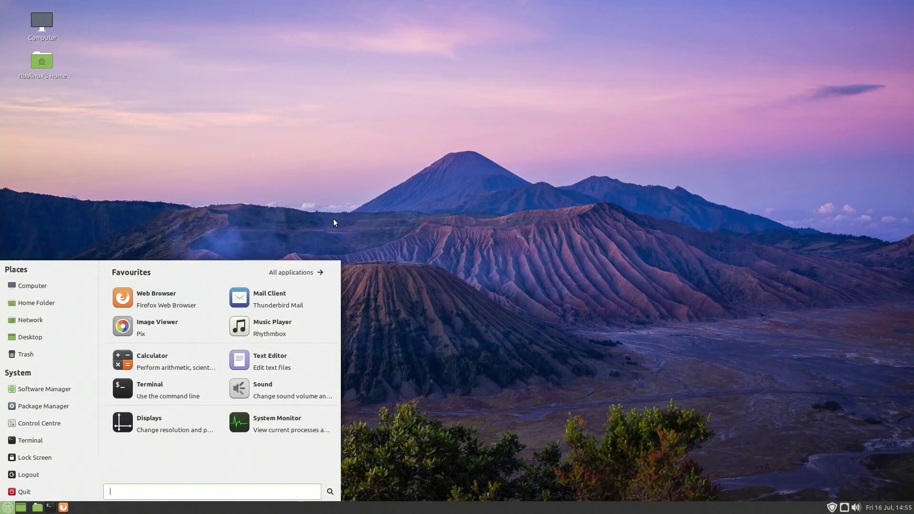
# - Show All applications in the Mint Menu, then cancel the shut down dialog
pyautogui.click(297, 271)
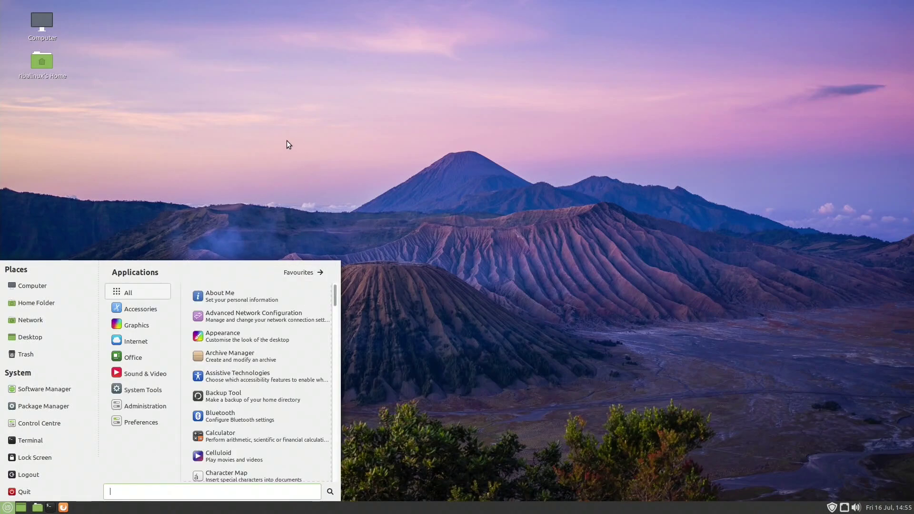
pyautogui.click(24, 492)
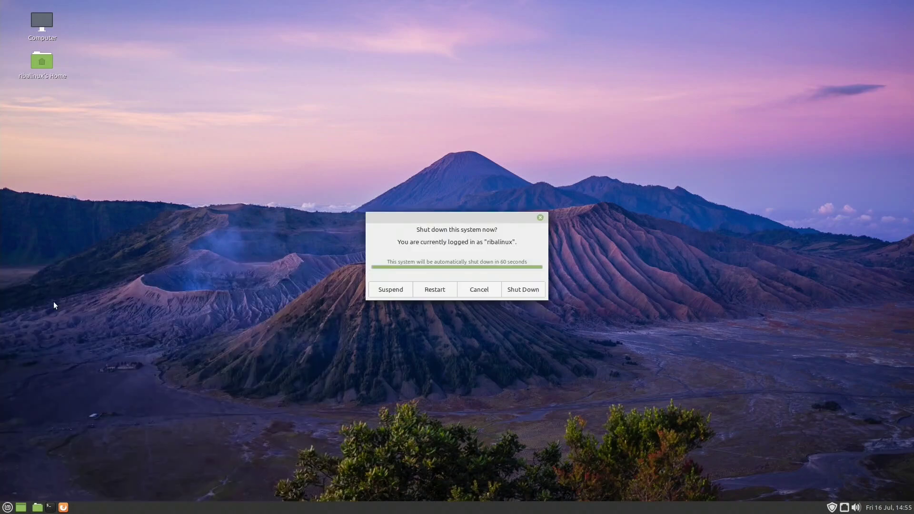
pyautogui.click(480, 291)
# - Launch Terminal from a 'term' menu search, place it top-left, and open the home folder
pyautogui.click(8, 508)
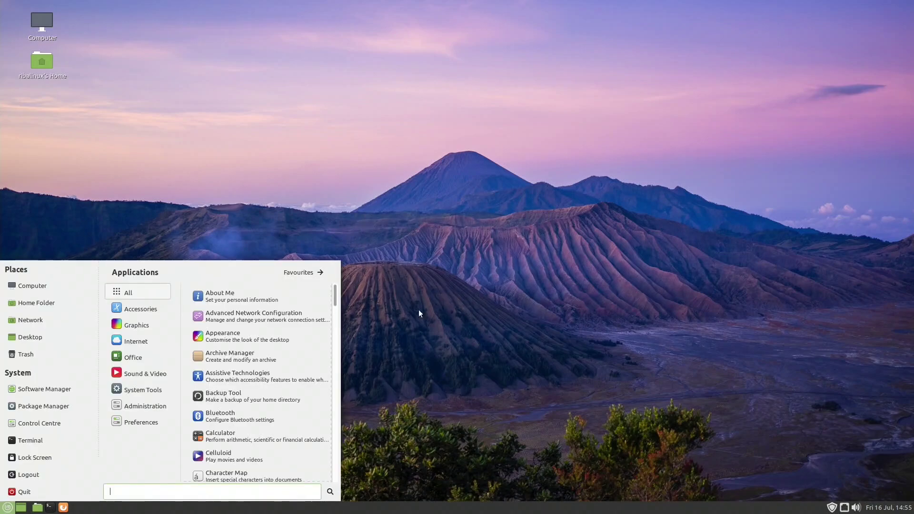
pyautogui.write('term')
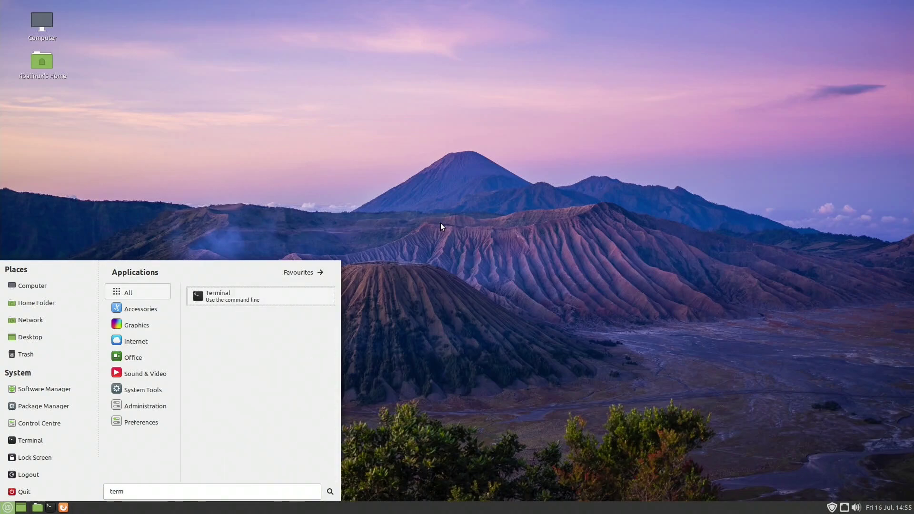
pyautogui.press('Return')
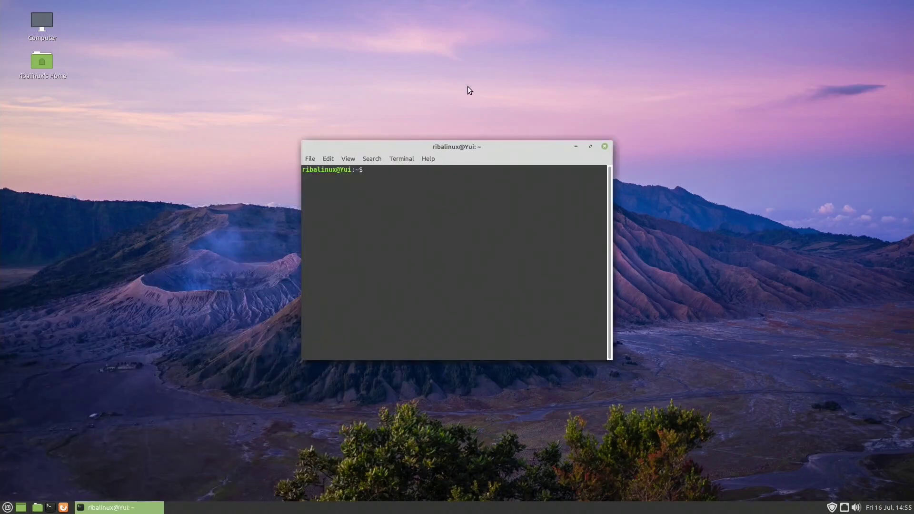
pyautogui.moveTo(474, 147); pyautogui.dragTo(267, 43)
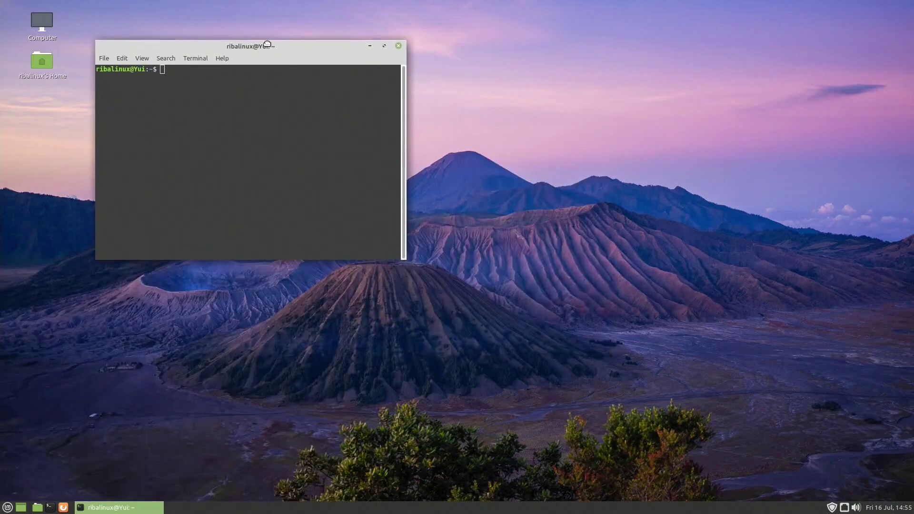
pyautogui.click(37, 507)
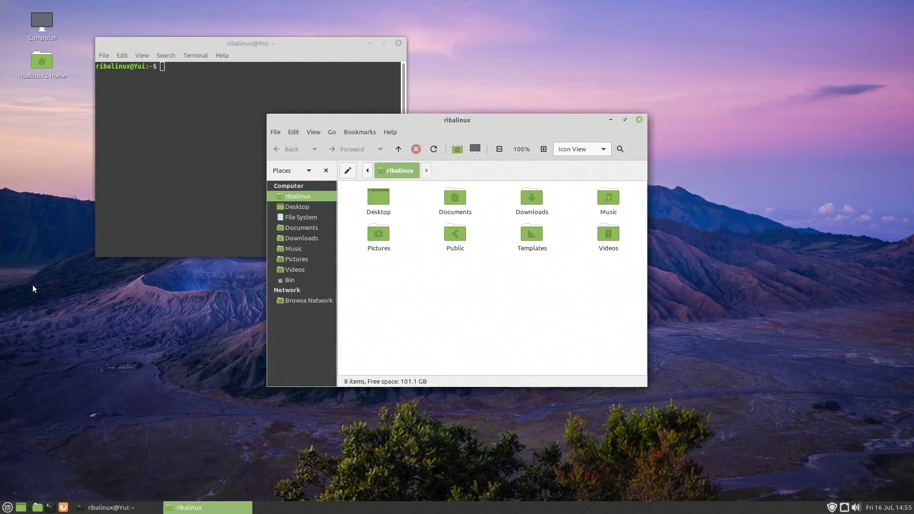
# - Tile the terminal to the left half and the file manager to the right half
pyautogui.hotkey('alt', 'Tab')
pyautogui.hotkey('alt', 'Tab')
pyautogui.hotkey('alt', 'Tab')
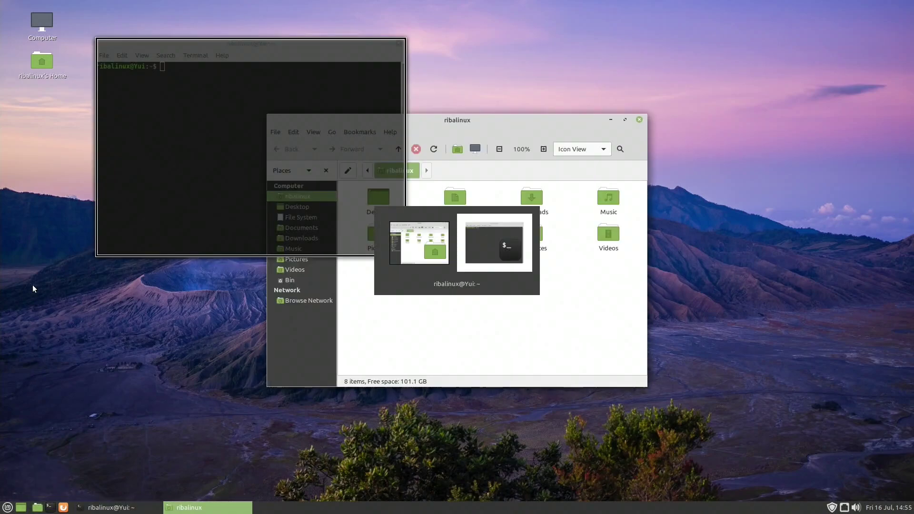
pyautogui.press('super+Left')
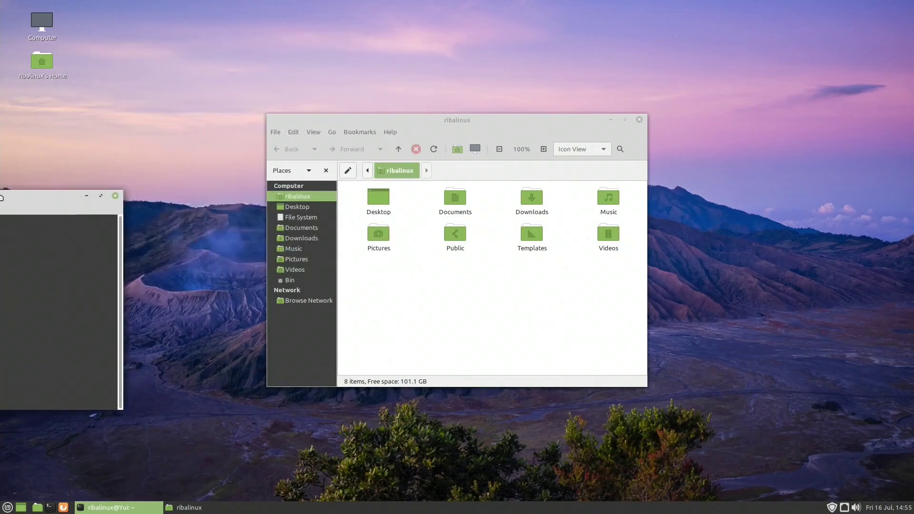
pyautogui.click(519, 122)
pyautogui.press('super+Right')
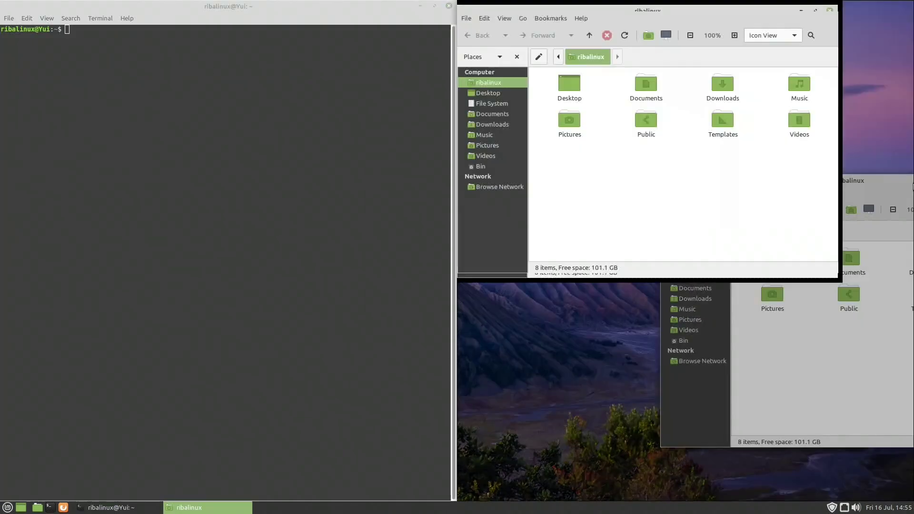
# - Untile both windows, close the terminal, and reposition the home folder window
pyautogui.moveTo(730, 8); pyautogui.dragTo(534, 127)
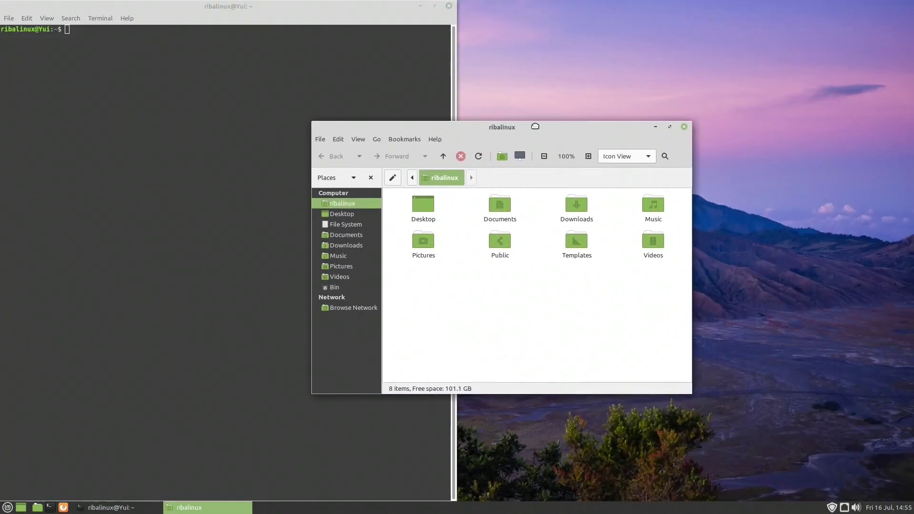
pyautogui.moveTo(294, 6); pyautogui.dragTo(370, 80)
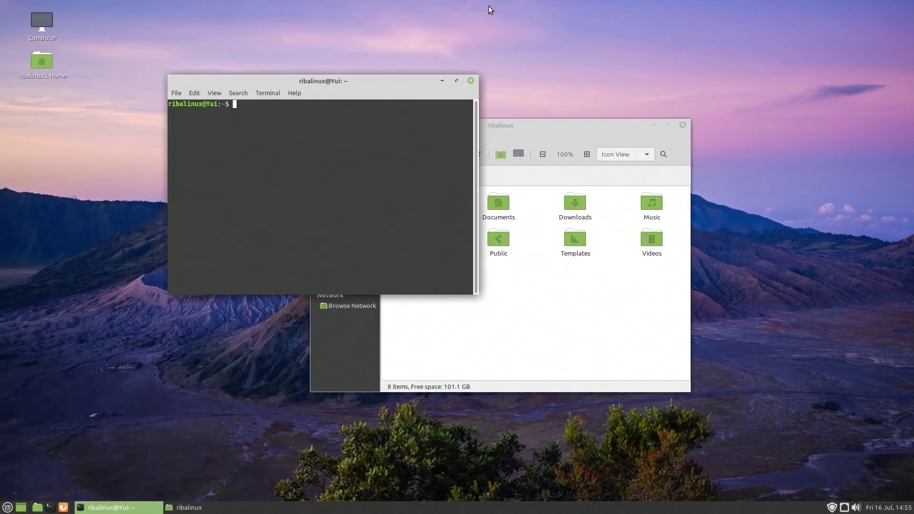
pyautogui.click(472, 80)
pyautogui.moveTo(559, 130); pyautogui.dragTo(348, 94)
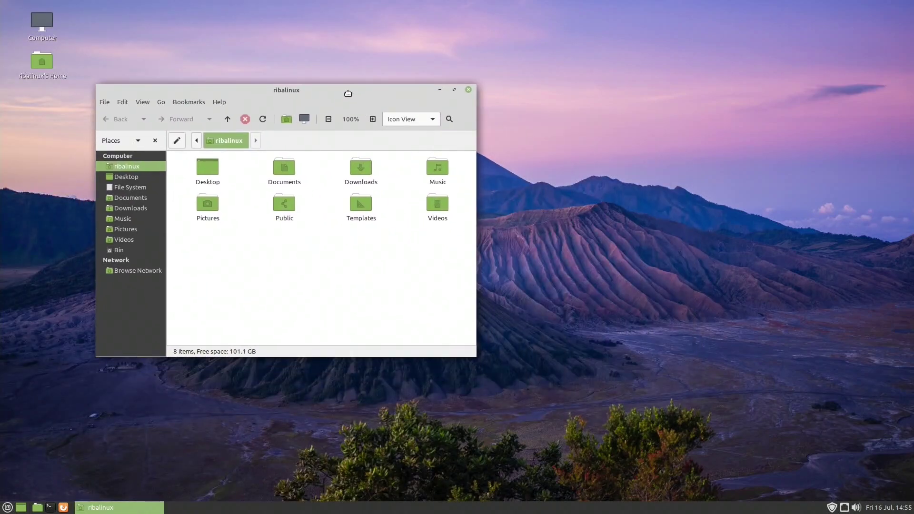
pyautogui.click(450, 118)
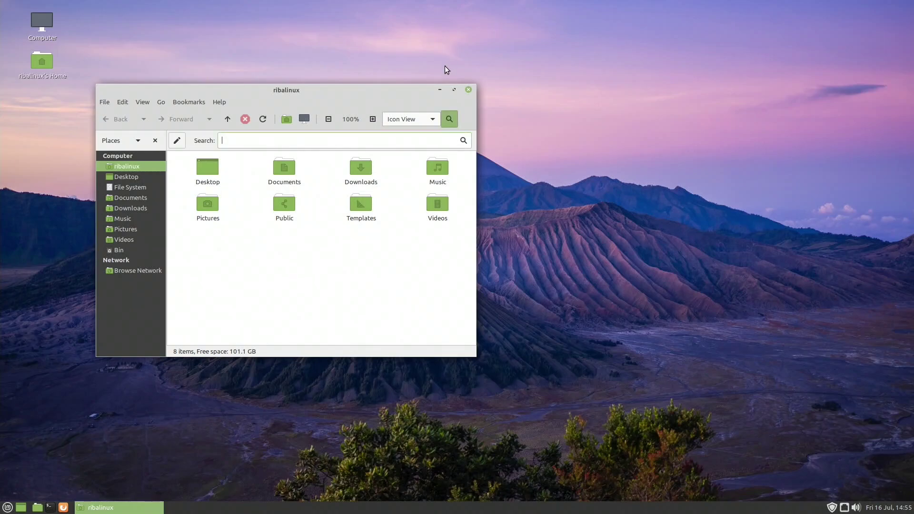
pyautogui.click(450, 119)
pyautogui.click(423, 121)
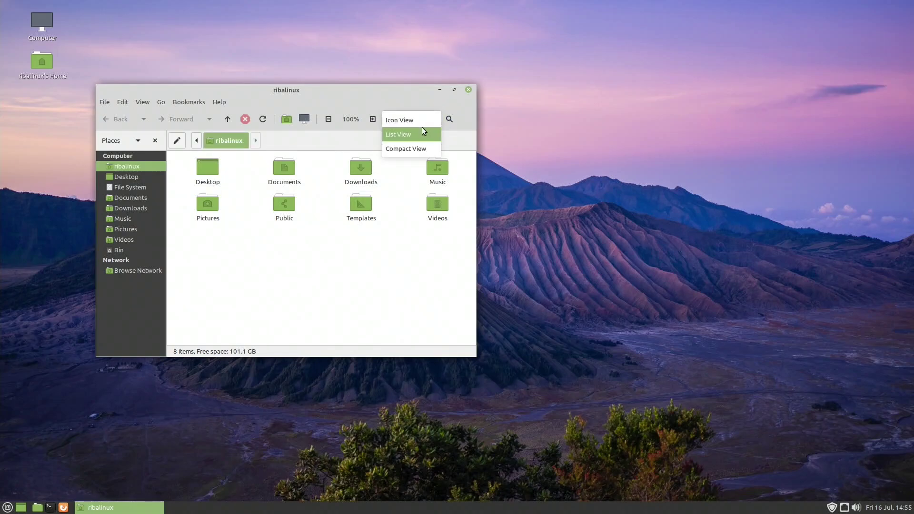
pyautogui.click(422, 128)
pyautogui.click(414, 118)
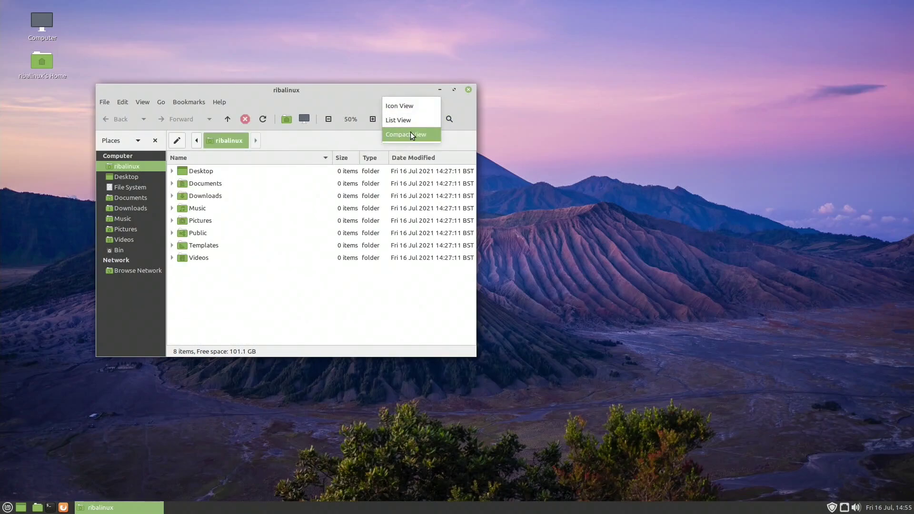
pyautogui.click(410, 133)
pyautogui.click(411, 117)
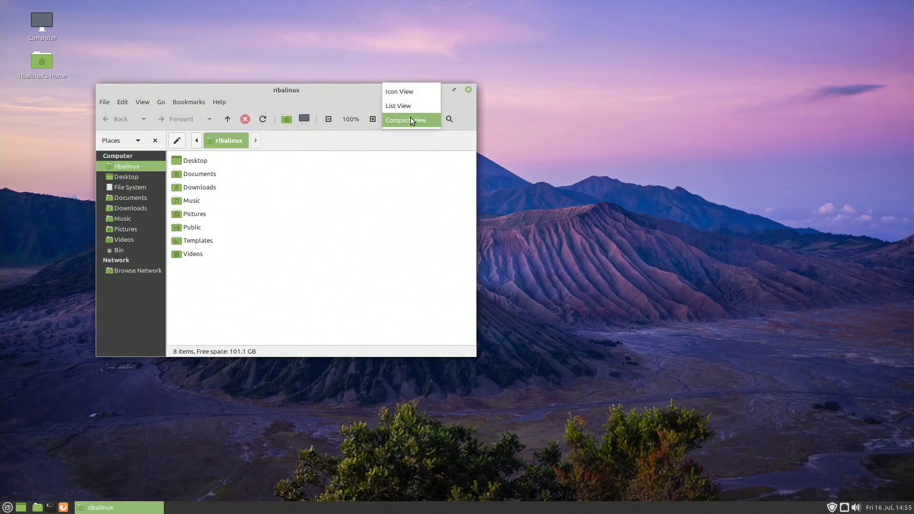
pyautogui.click(416, 94)
pyautogui.click(329, 119)
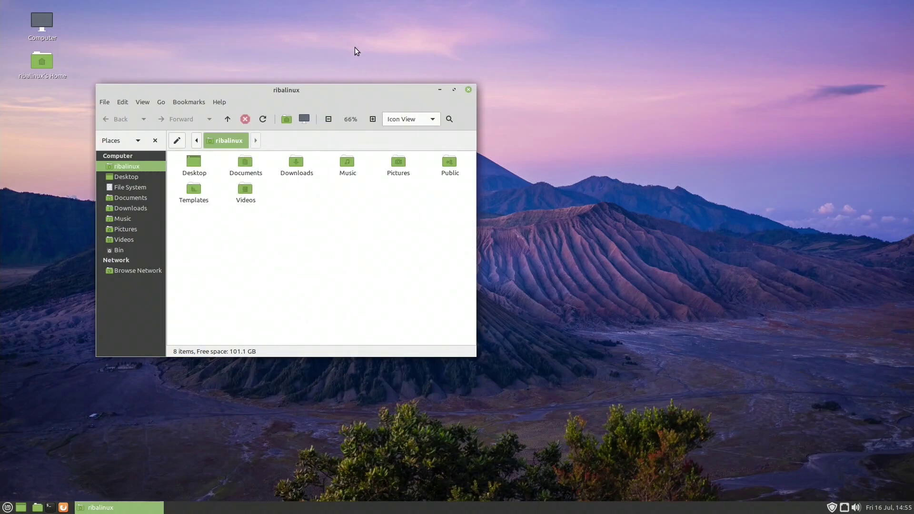
pyautogui.click(373, 119)
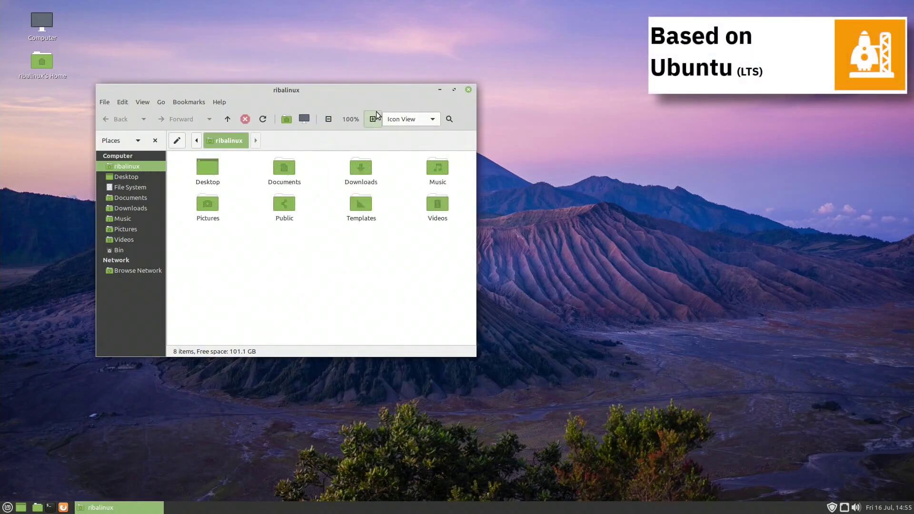
pyautogui.click(176, 139)
pyautogui.click(176, 141)
pyautogui.click(120, 138)
pyautogui.click(101, 143)
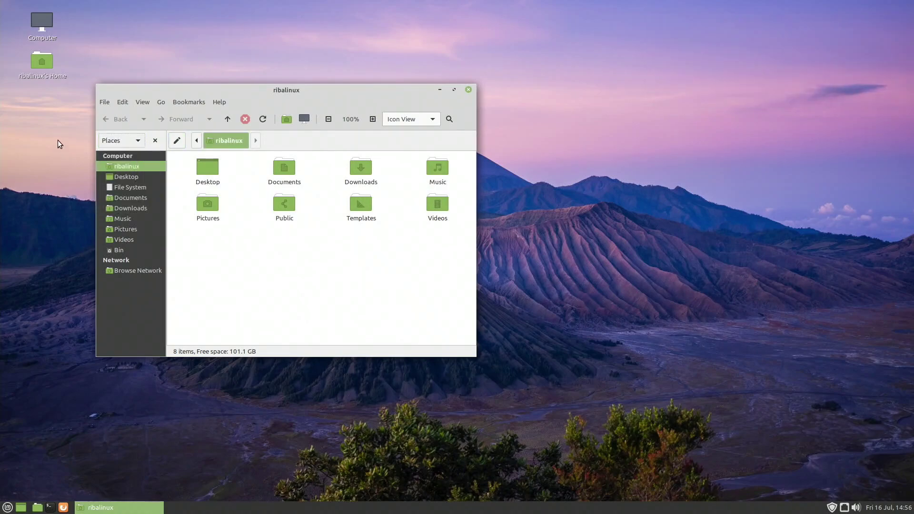
pyautogui.click(454, 91)
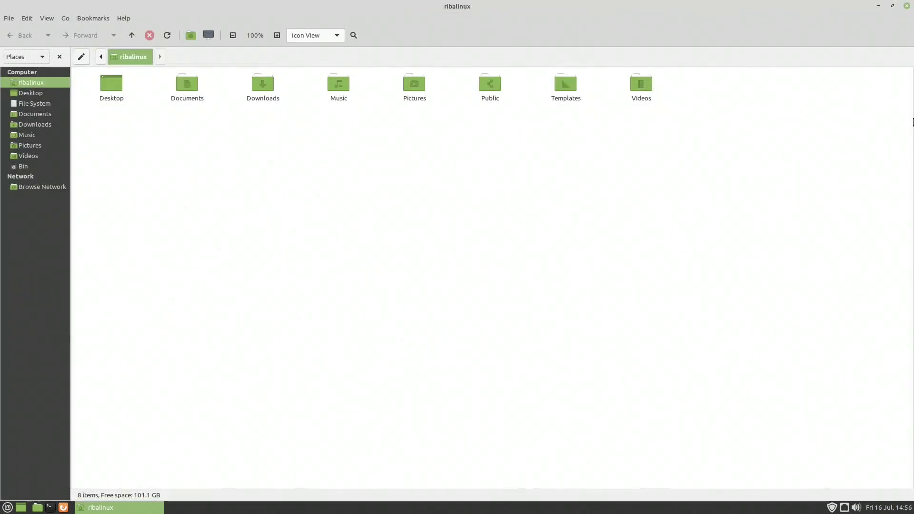
pyautogui.click(896, 11)
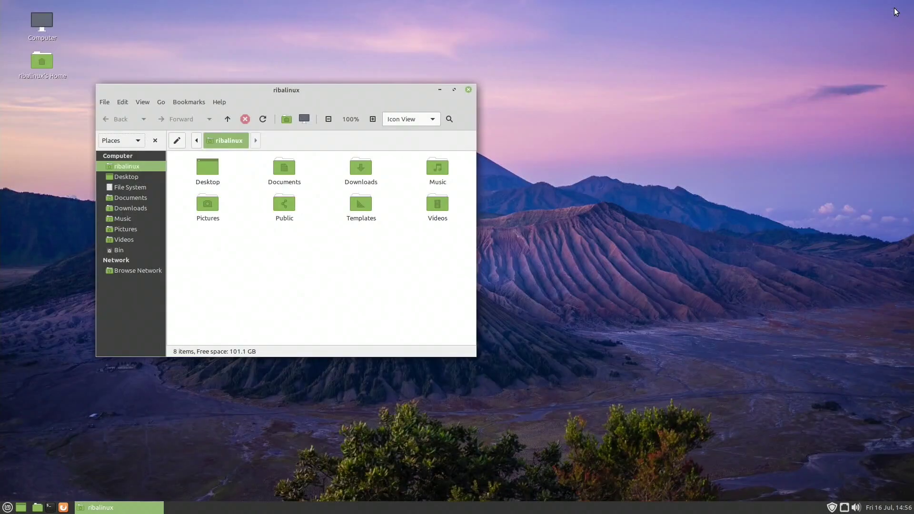
pyautogui.click(440, 86)
pyautogui.click(152, 511)
pyautogui.hotkey('alt', 'F4')
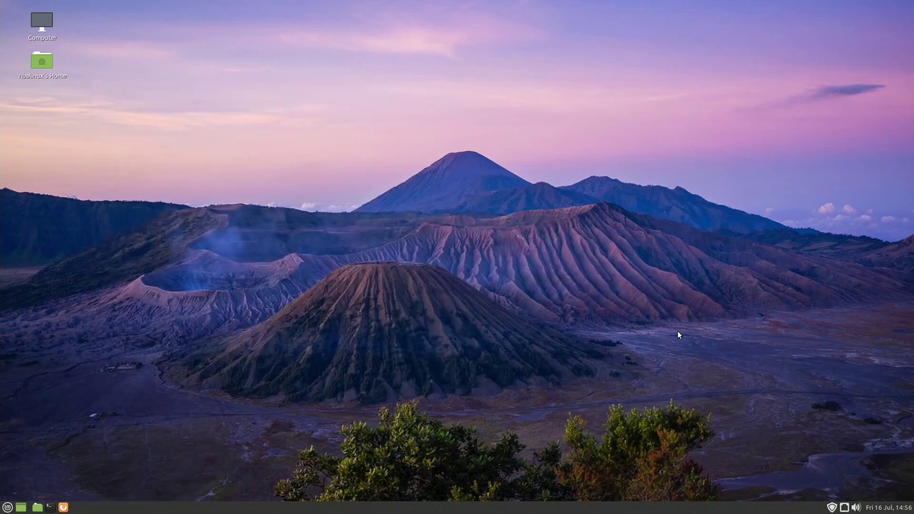
pyautogui.press('super+e')
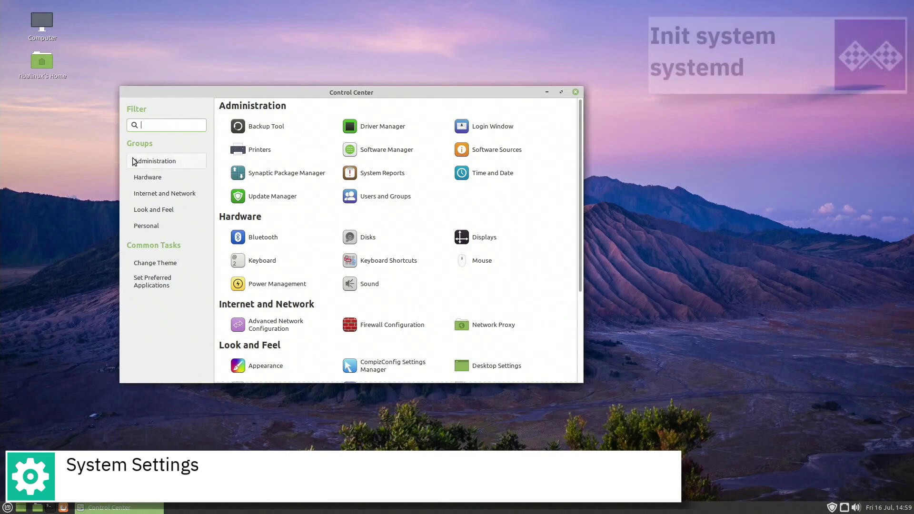
# - Browse the Hardware and Internet and Network groups, then scroll Appearance's theme list to the bottom
pyautogui.click(143, 177)
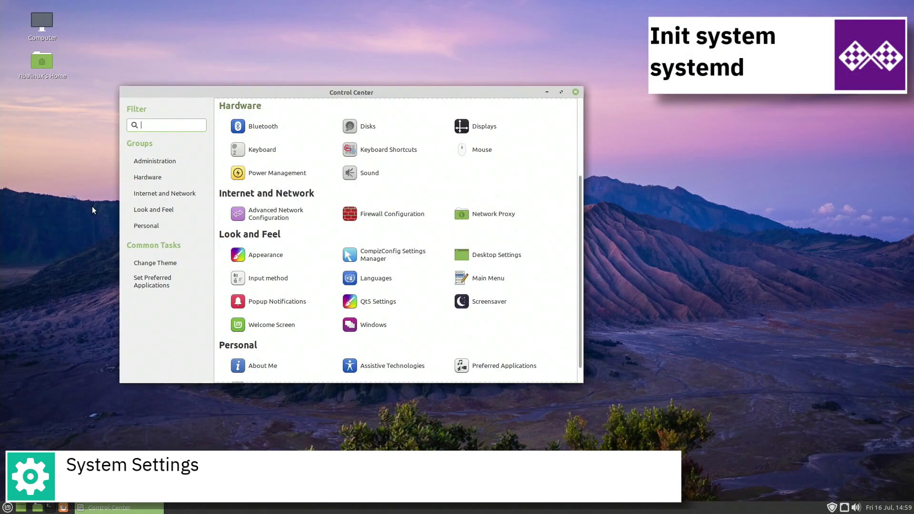
pyautogui.click(139, 193)
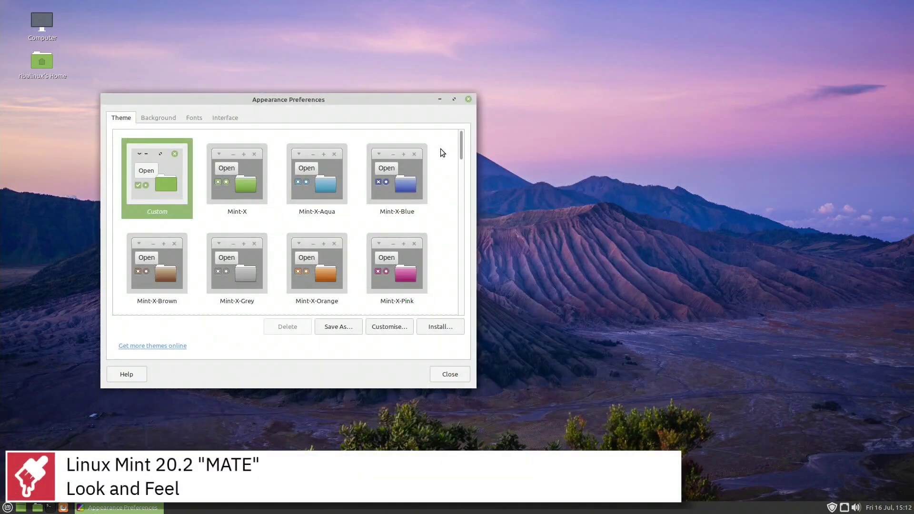
pyautogui.scroll(-10, 443, 152)
pyautogui.scroll(-8, 441, 150)
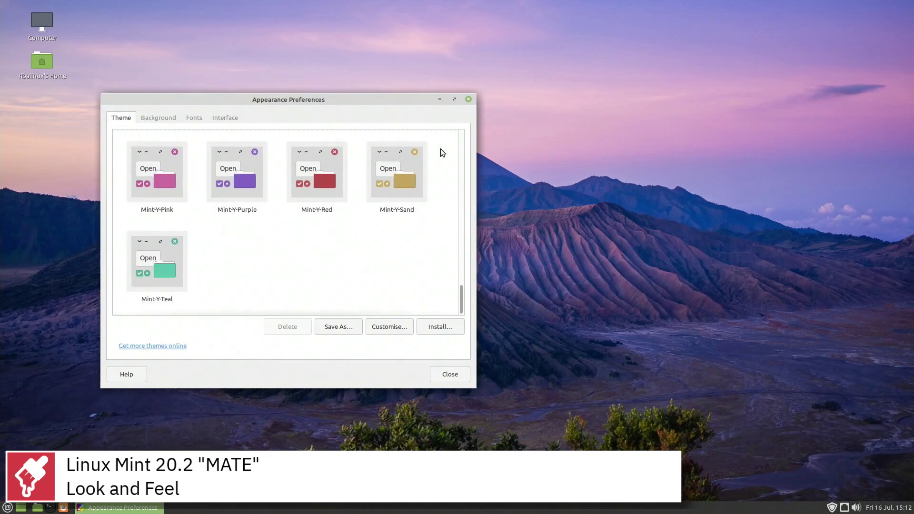
# - Open Customise Theme and scroll through its controls and window border theme lists
pyautogui.click(397, 325)
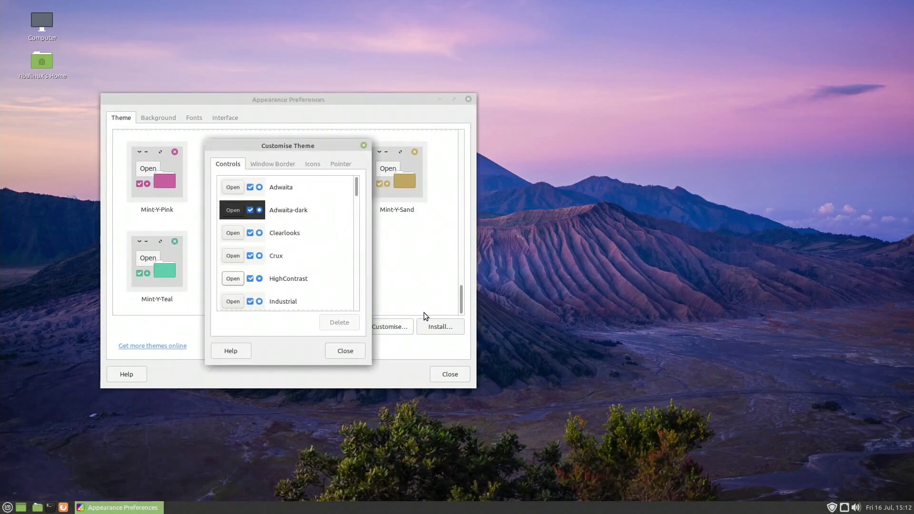
pyautogui.scroll(-10, 339, 199)
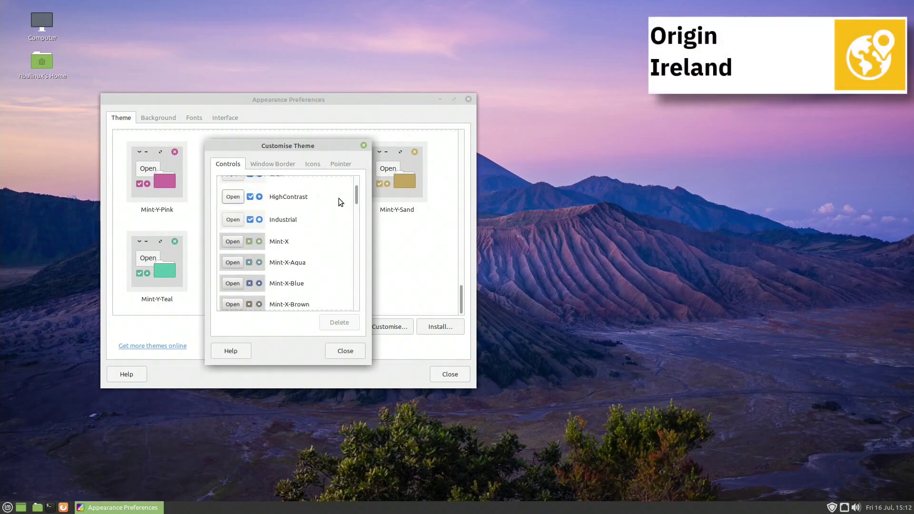
pyautogui.scroll(-12, 339, 198)
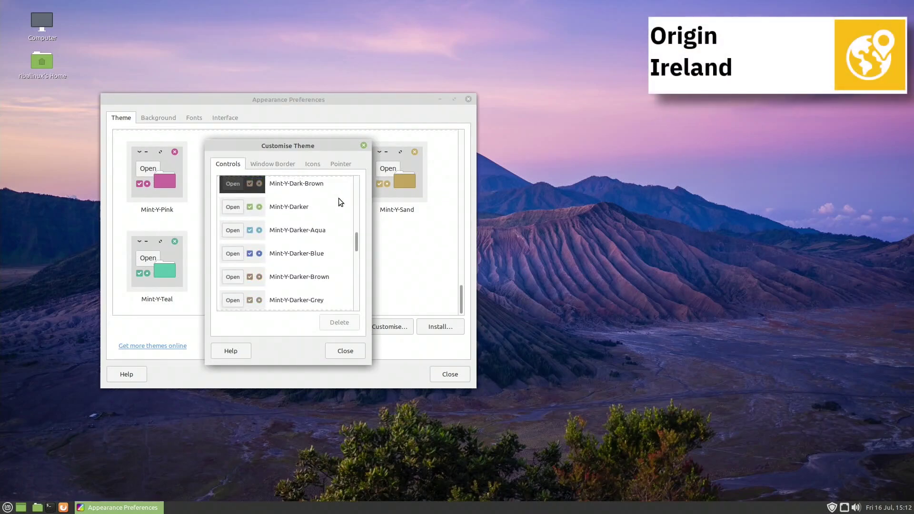
pyautogui.scroll(-12, 338, 198)
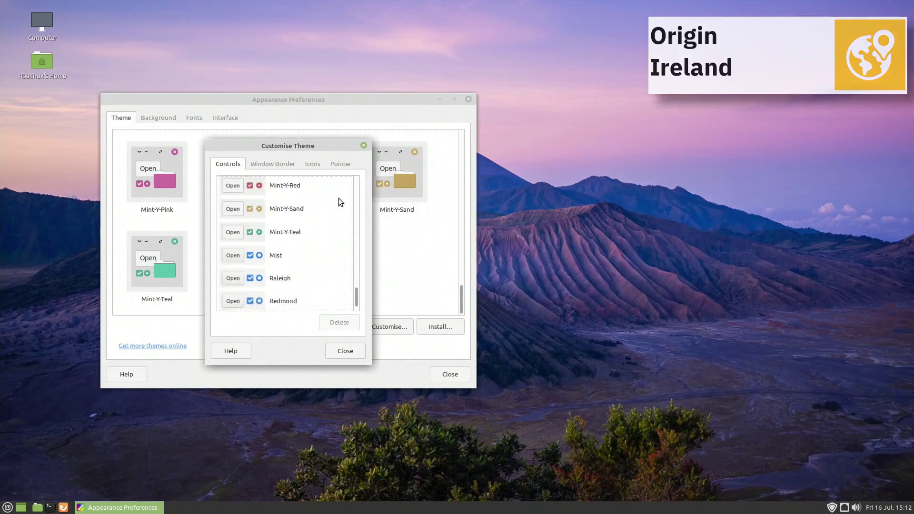
pyautogui.click(285, 165)
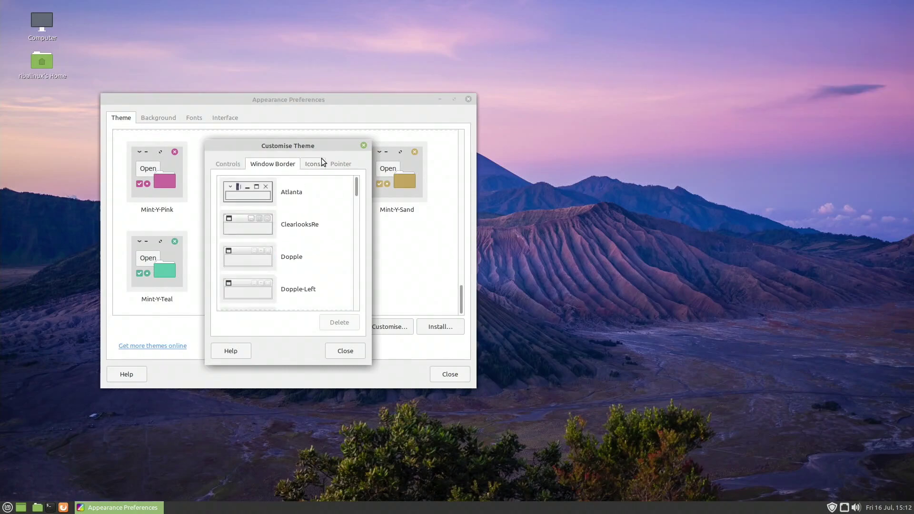
pyautogui.scroll(-10, 339, 190)
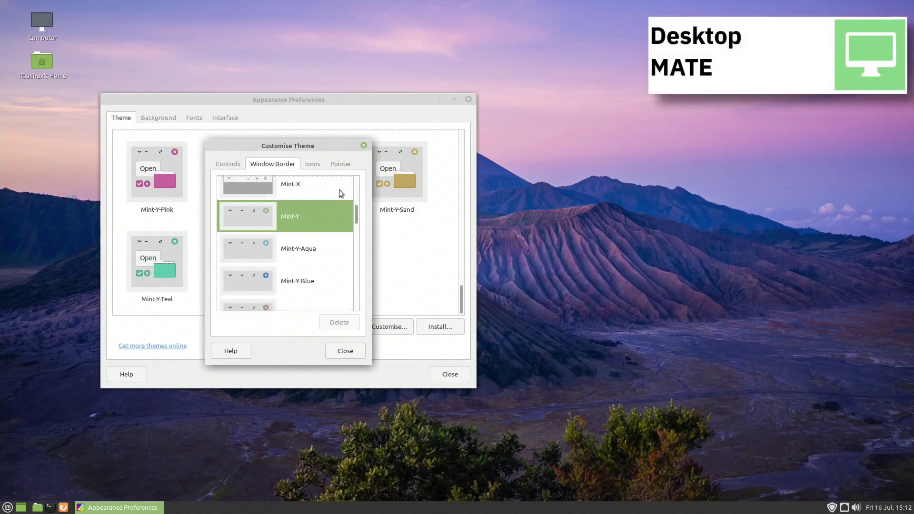
pyautogui.scroll(-15, 339, 189)
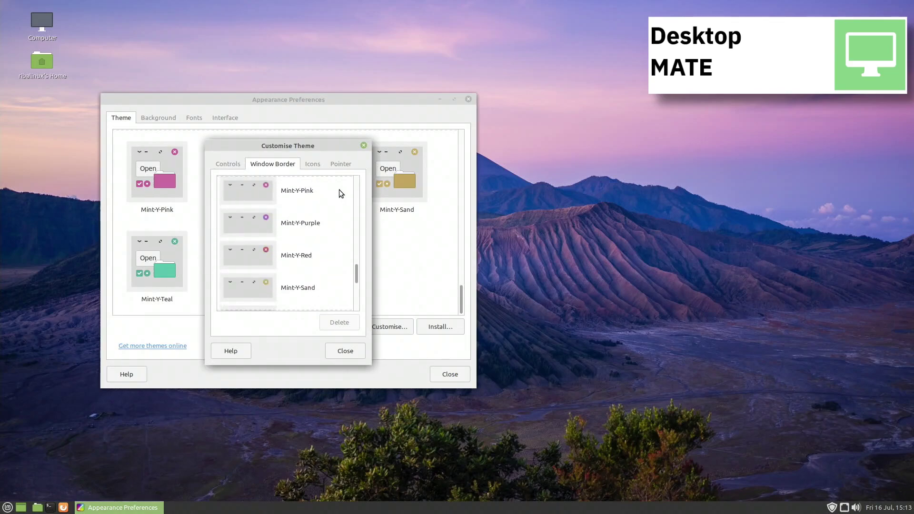
pyautogui.scroll(-2, 339, 190)
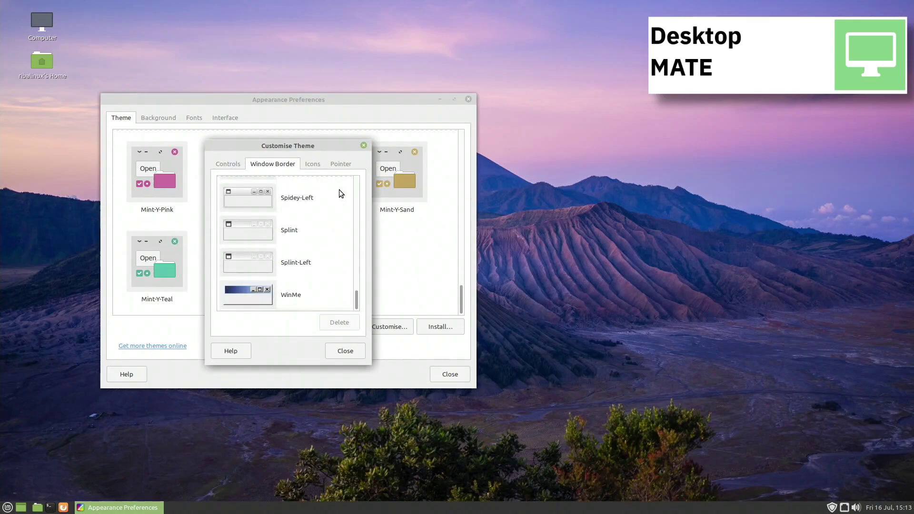
# - Scroll through the icon themes, then view the pointer themes
pyautogui.click(312, 164)
pyautogui.scroll(-10, 342, 193)
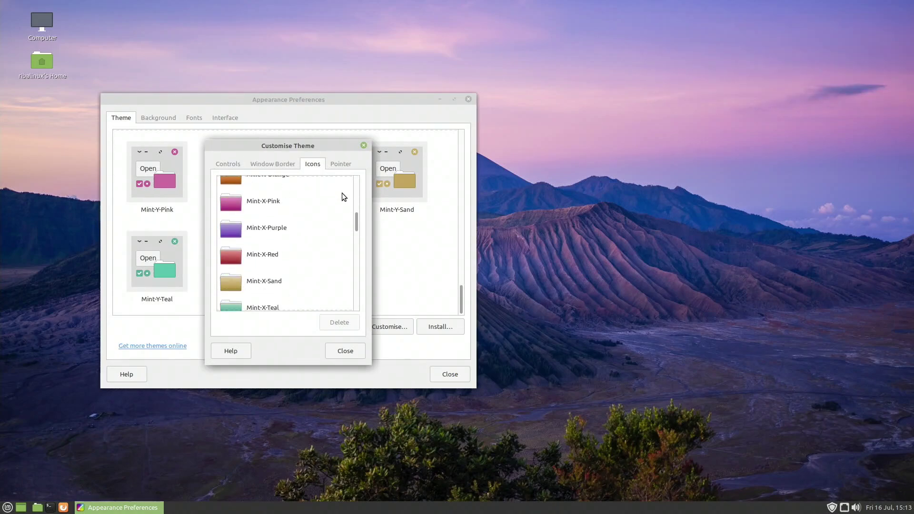
pyautogui.scroll(-15, 342, 193)
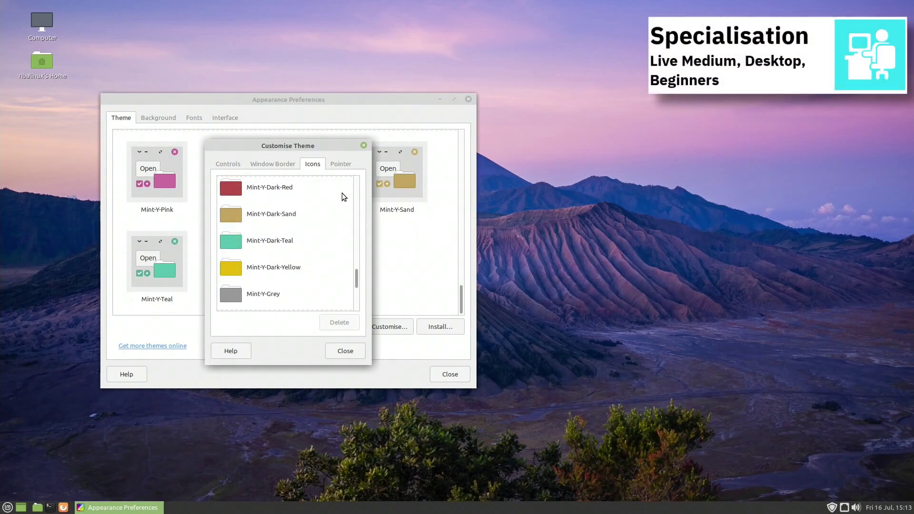
pyautogui.click(341, 163)
# - Close Customise Theme, scroll the Background wallpapers, then view the Fonts and Interface tabs
pyautogui.click(366, 147)
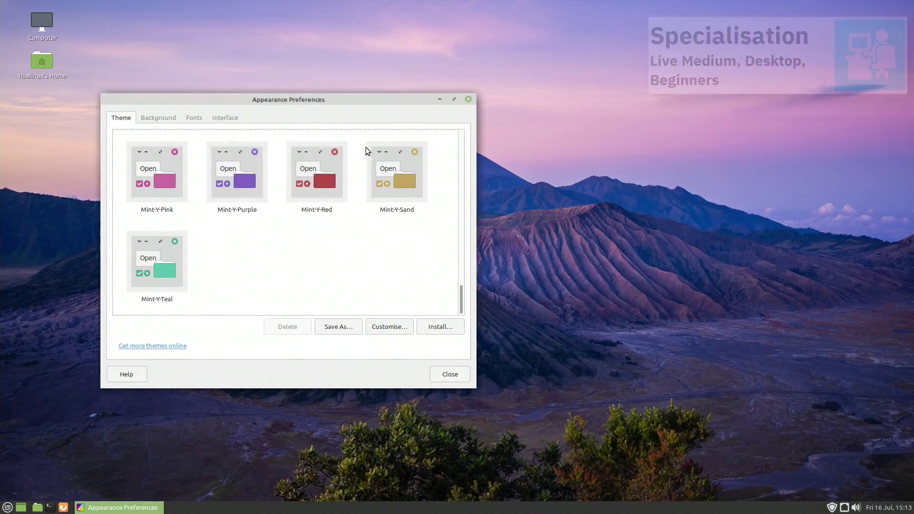
pyautogui.click(157, 118)
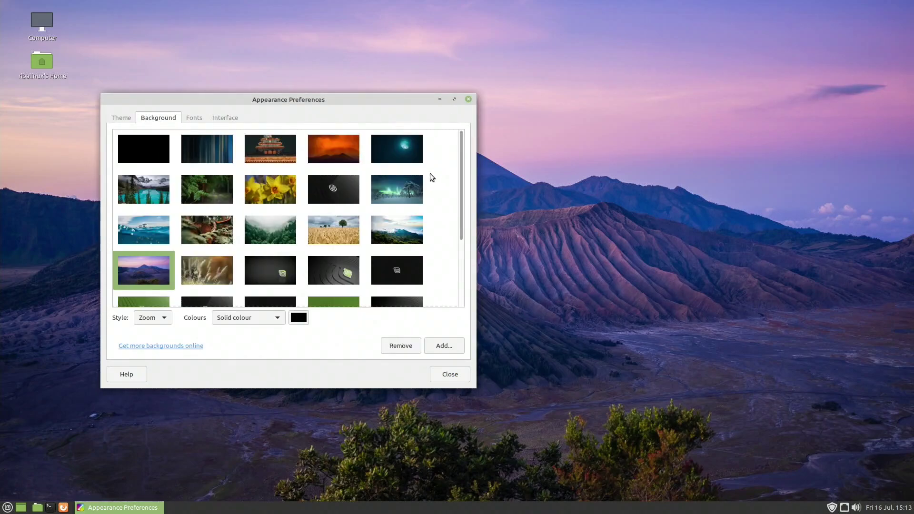
pyautogui.scroll(-3, 430, 174)
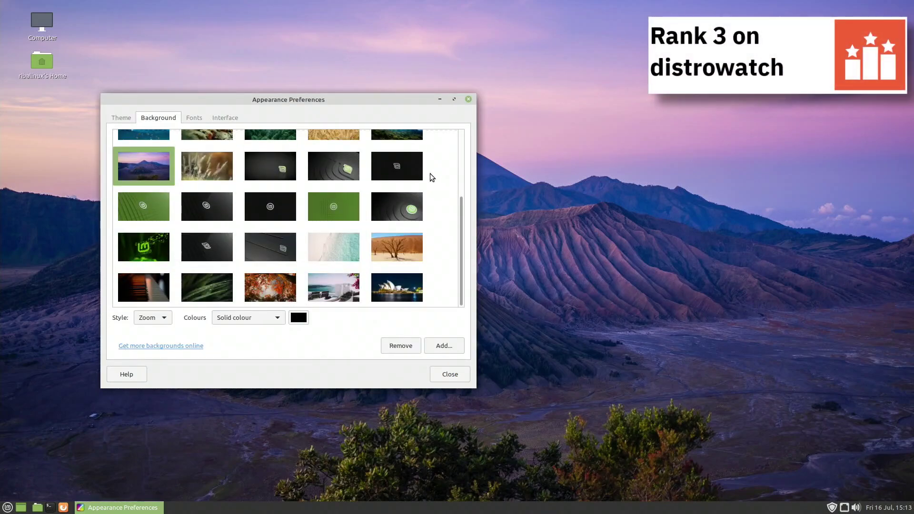
pyautogui.click(194, 114)
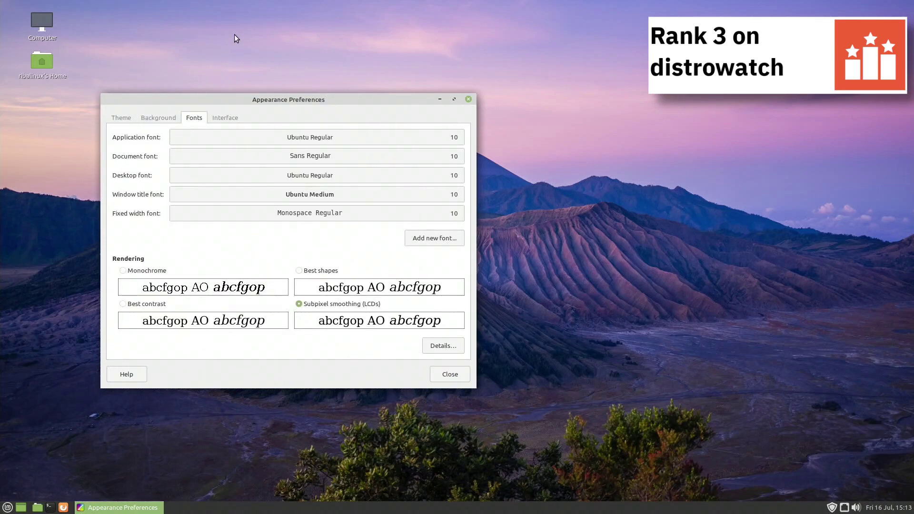
pyautogui.click(226, 117)
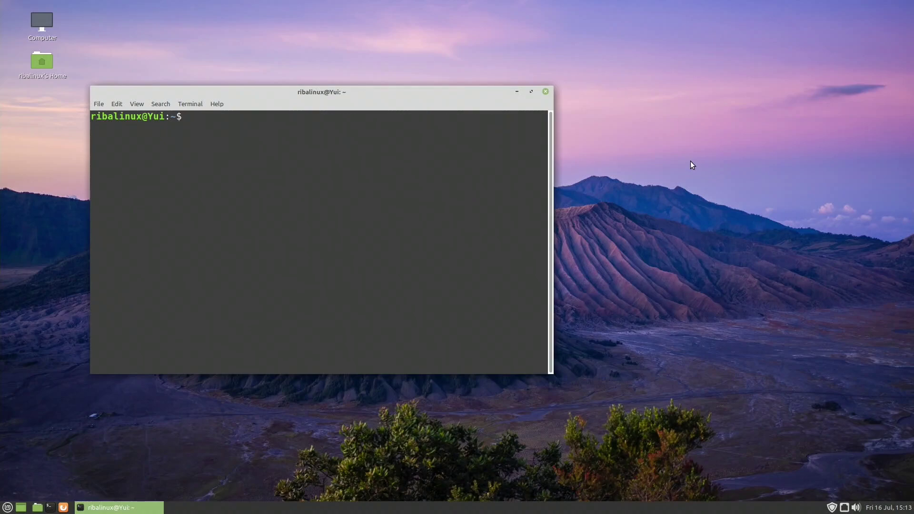
# - Install mc via 'sudo apt install mc', confirming with y, then clear the screen
pyautogui.write('sudo a')
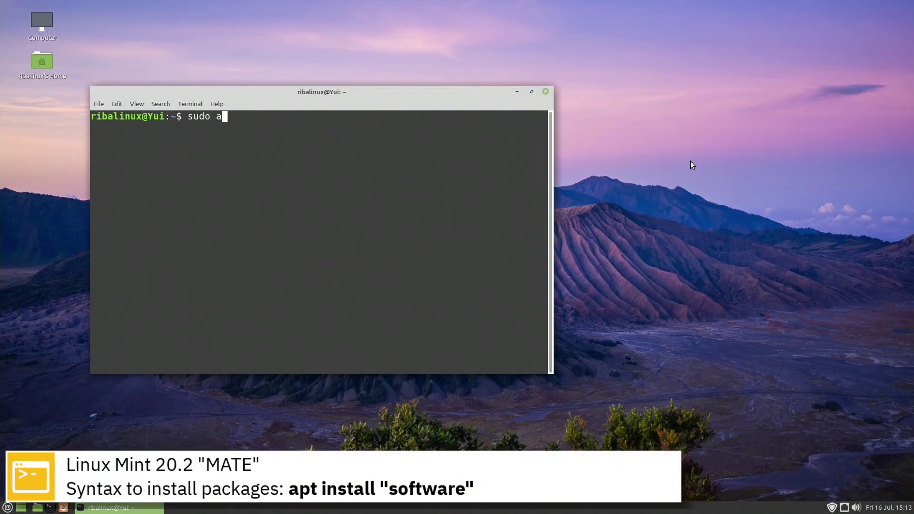
pyautogui.write('pt install mc')
pyautogui.press('Return')
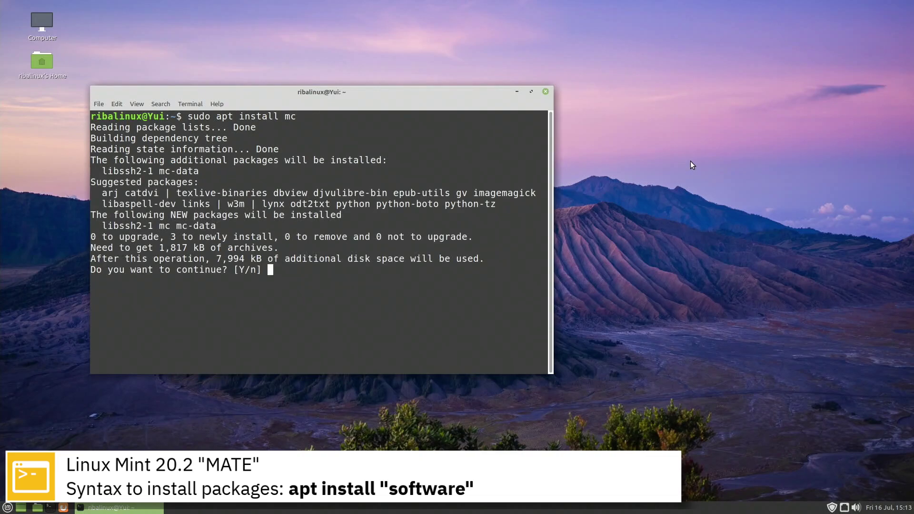
pyautogui.write('y')
pyautogui.press('Return')
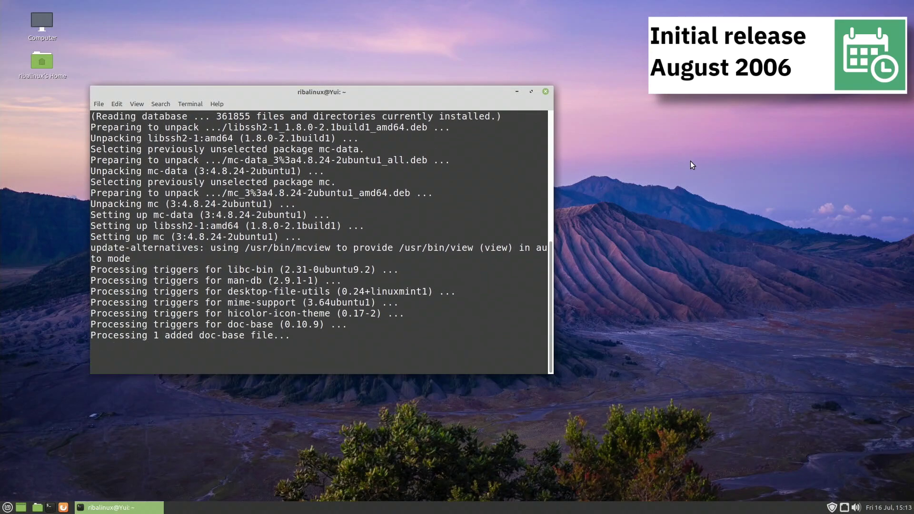
pyautogui.hotkey('ctrl', 'l')
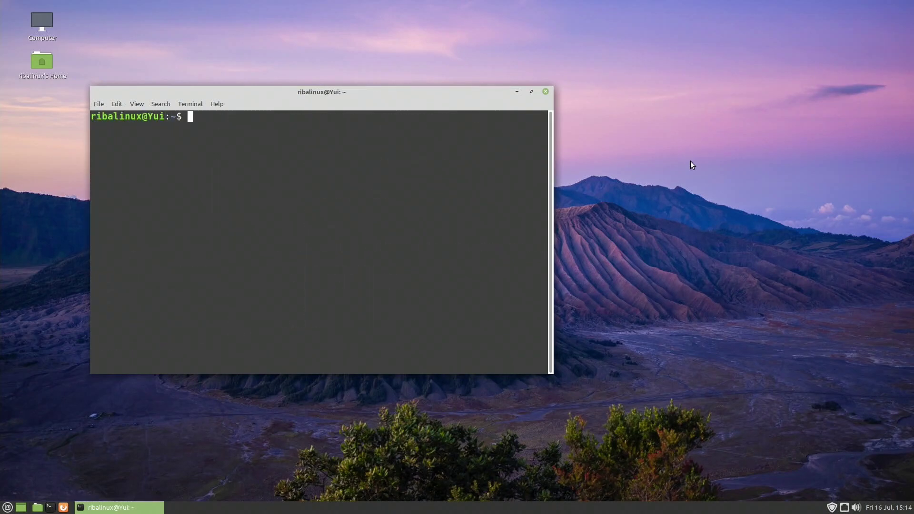
# - Run 'flatpak install spotify', answering y to the flathub remote, ref, install and six-component prompts
pyautogui.write('flat')
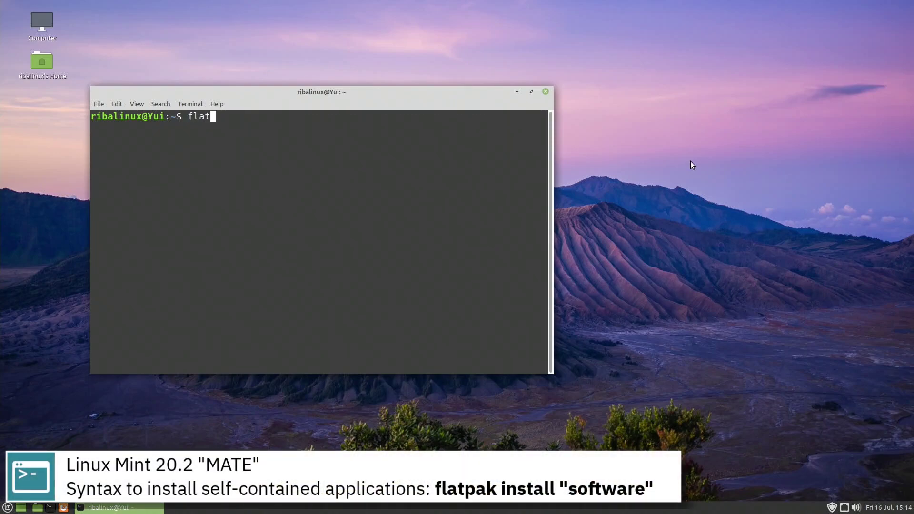
pyautogui.write('pak install spotify')
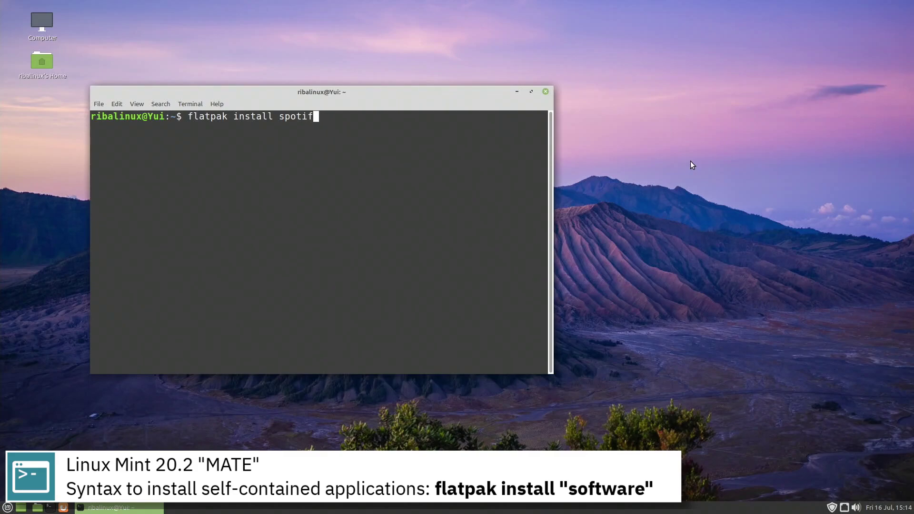
pyautogui.press('Return')
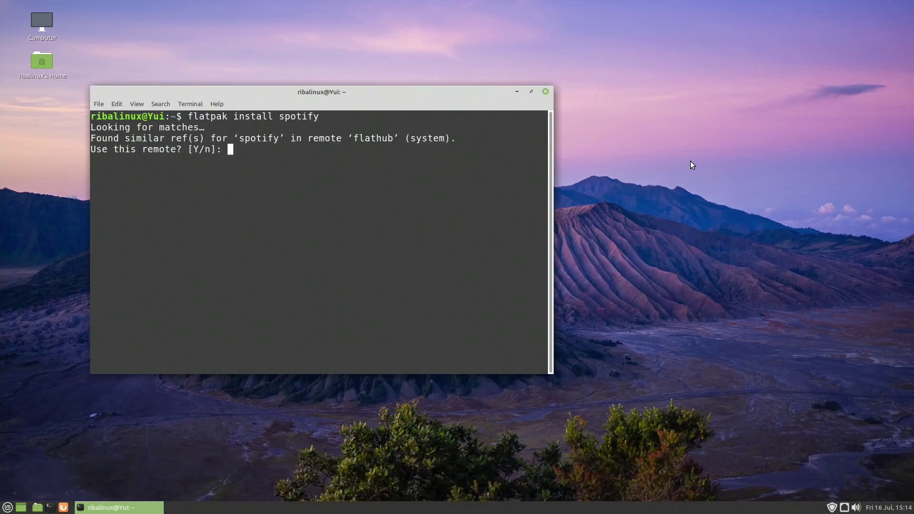
pyautogui.write('y')
pyautogui.press('Return')
pyautogui.write('y')
pyautogui.press('Return')
pyautogui.write('y')
pyautogui.press('Return')
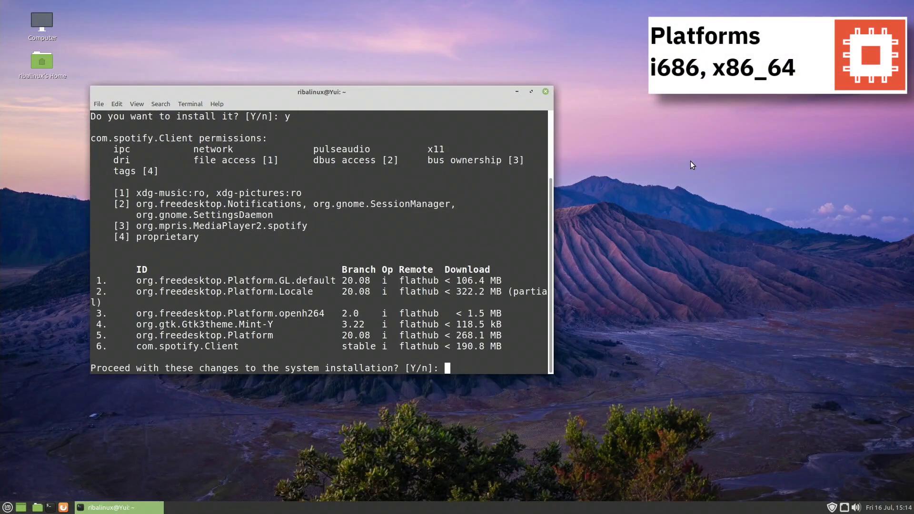
pyautogui.write('y')
pyautogui.press('Return')
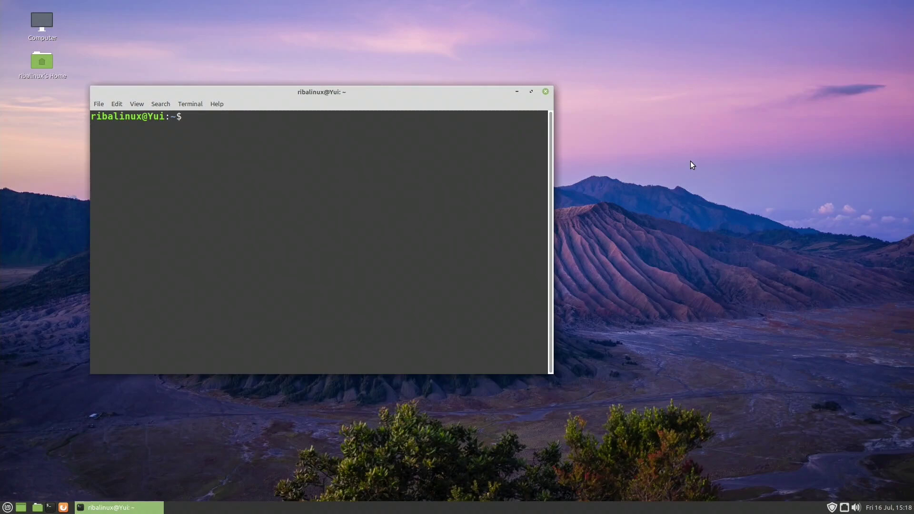
# - Run 'uname -a' to show kernel 5.4.0-77-generic on x86_64
pyautogui.write('uname -a')
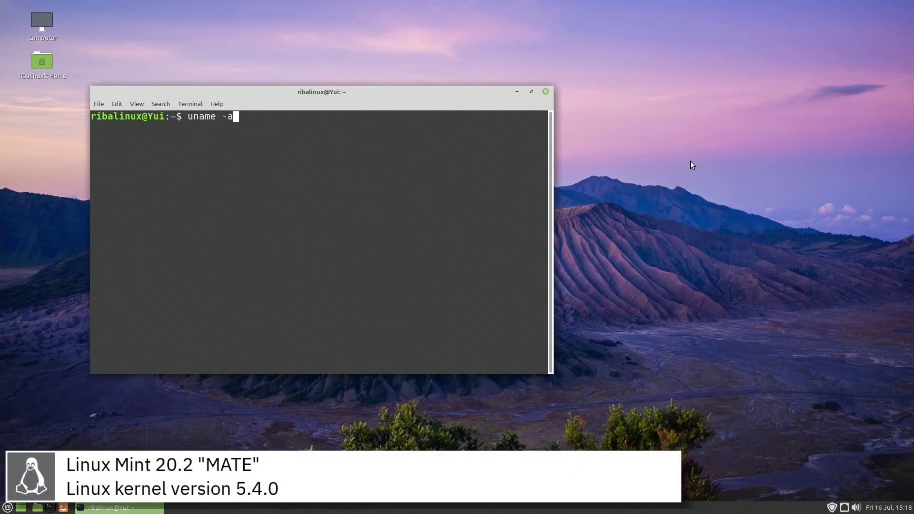
pyautogui.press('Return')
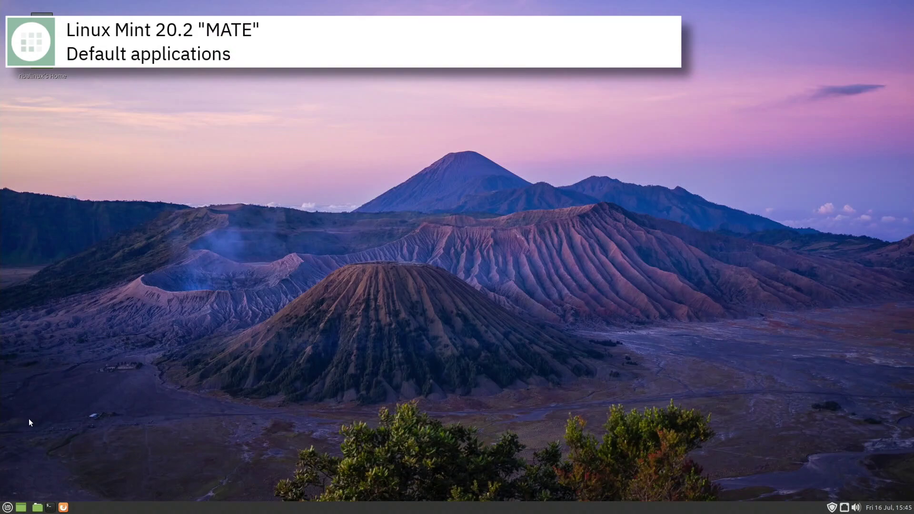
# - Open the Mint Menu and scroll through Accessories apps like Text Editor and Warpinator
pyautogui.click(9, 507)
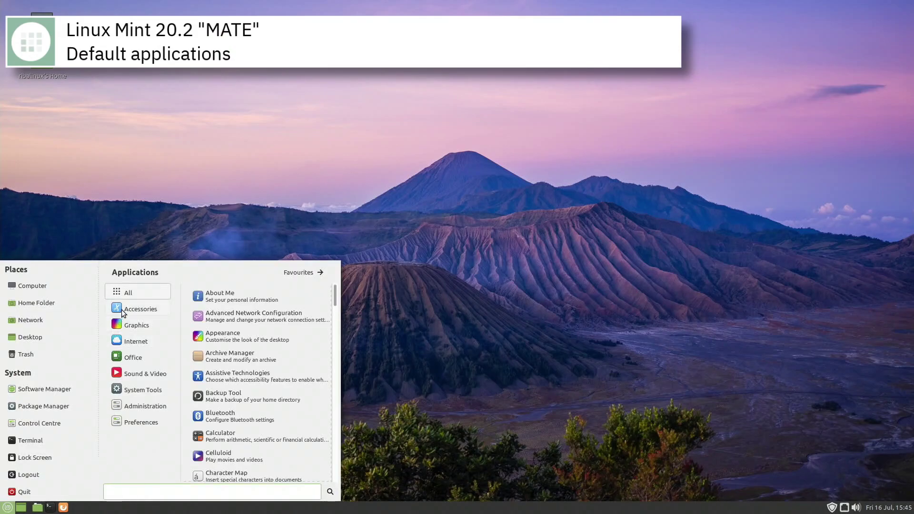
pyautogui.scroll(-2, 335, 310)
pyautogui.scroll(-2, 335, 310)
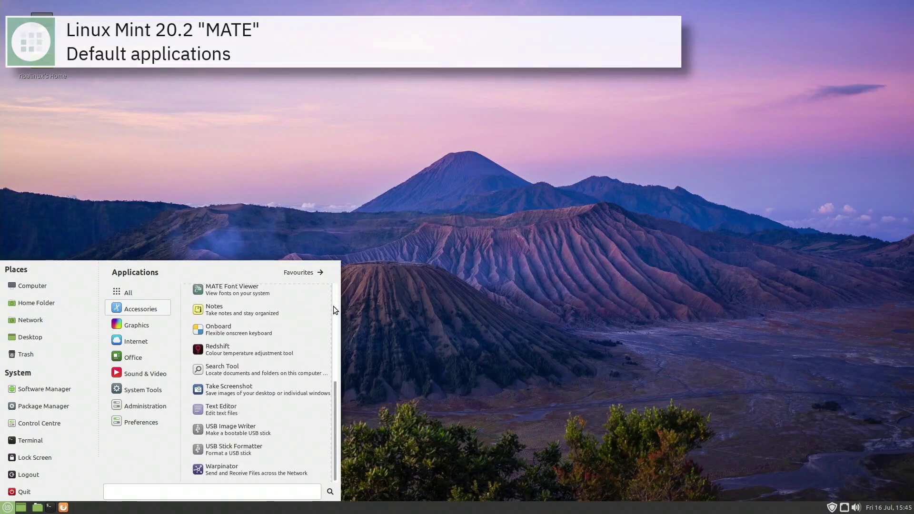
pyautogui.scroll(5, 333, 307)
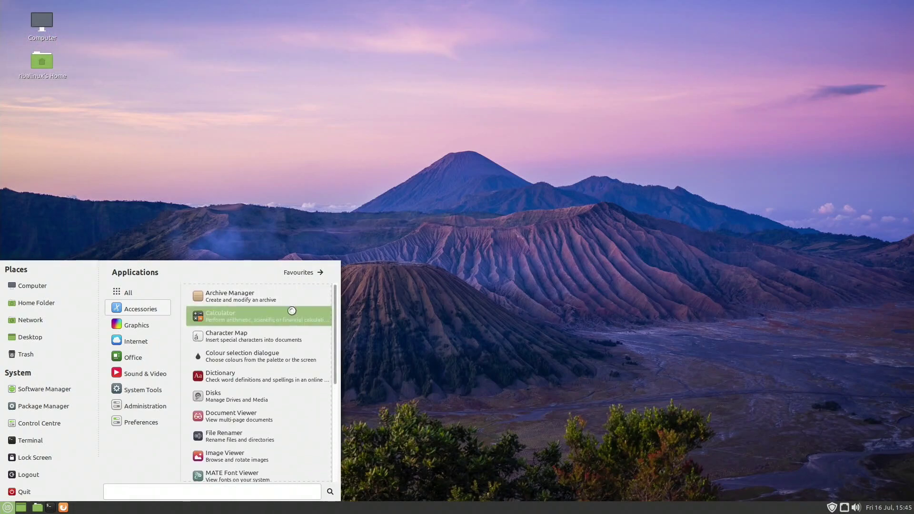